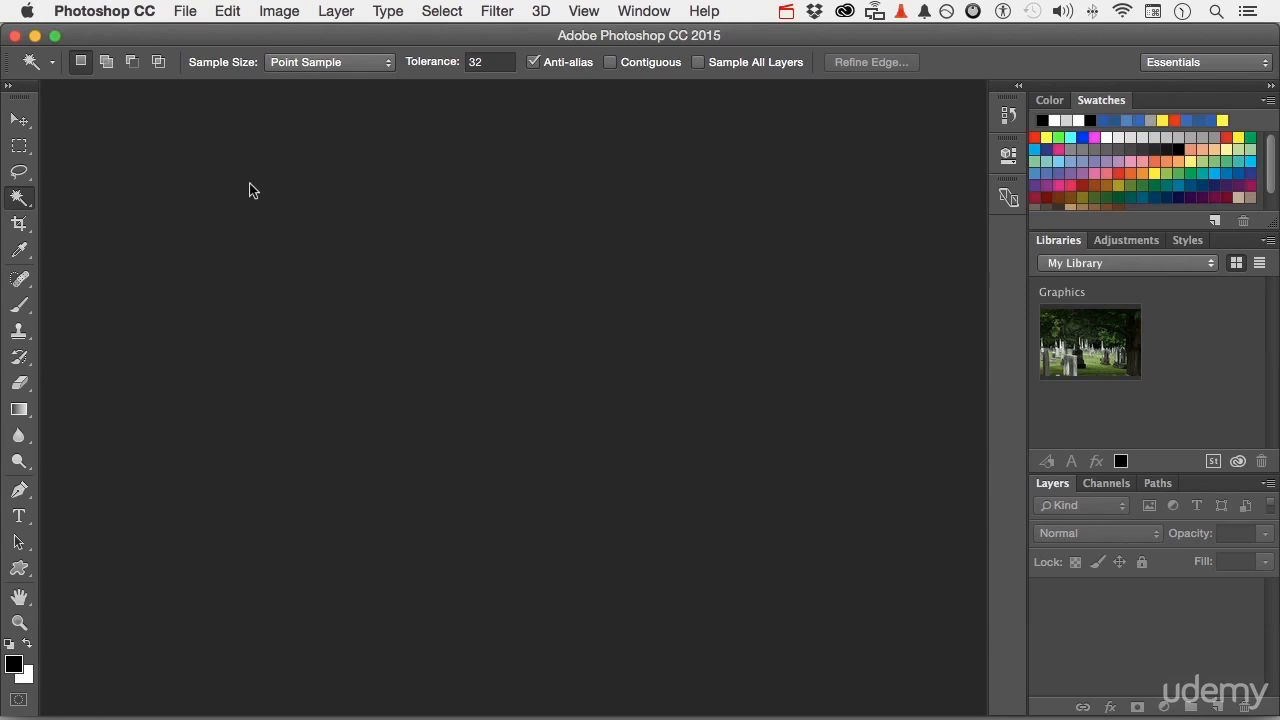
Step: Switch to Adobe Bridge and open the raw photo 0017.NEF in Camera Raw
left_click(190, 12)
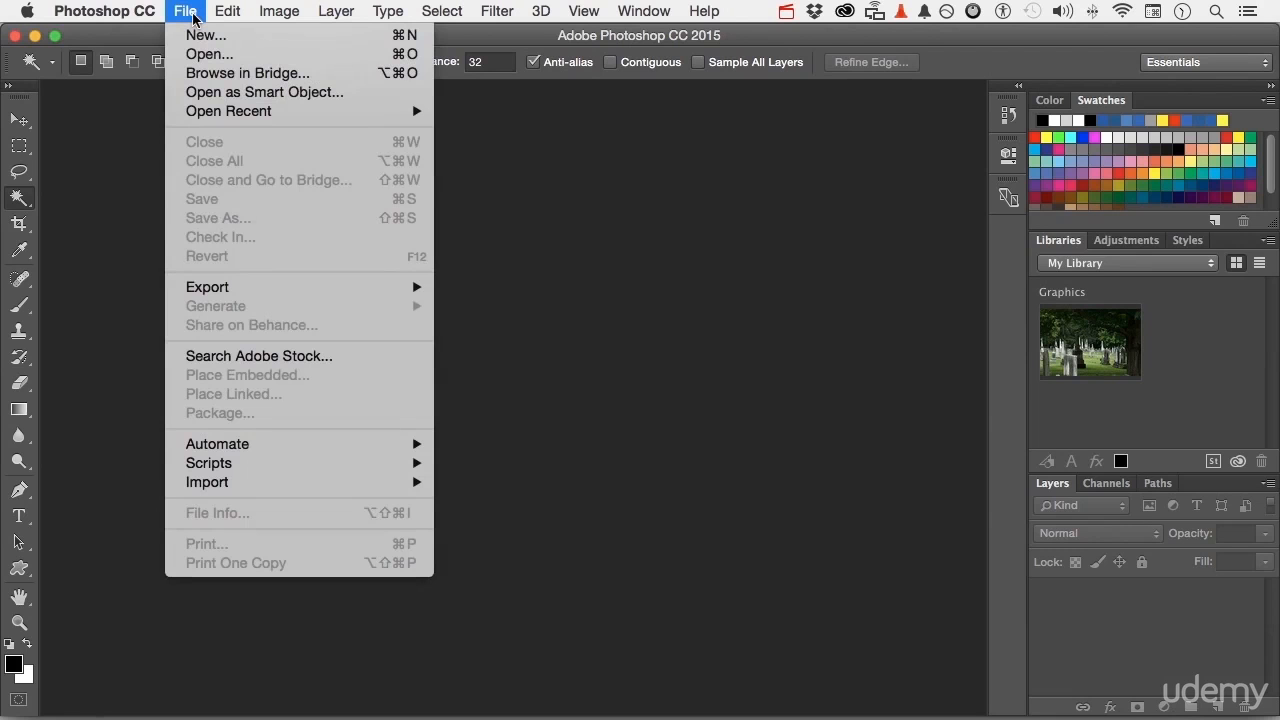
left_click(212, 71)
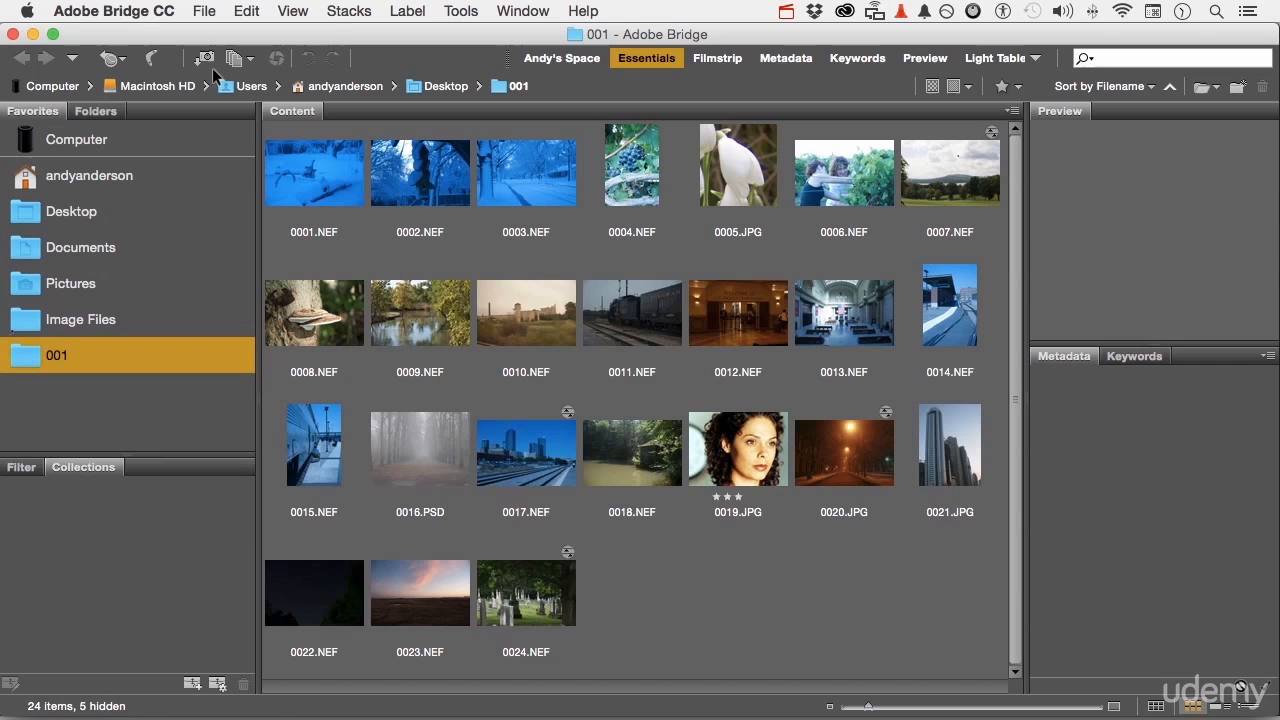
double_click(534, 460)
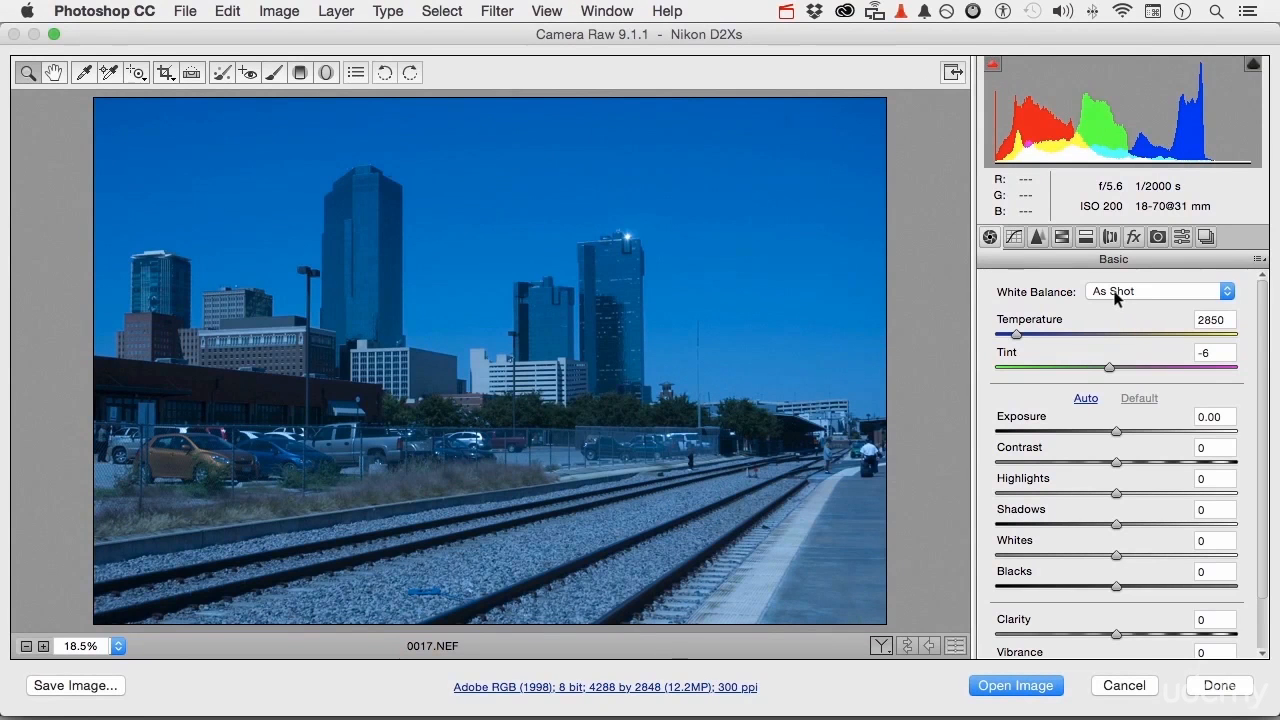
Step: Set the raw photo's white balance to Daylight and open the image in Photoshop
left_click(1120, 291)
left_click(1114, 324)
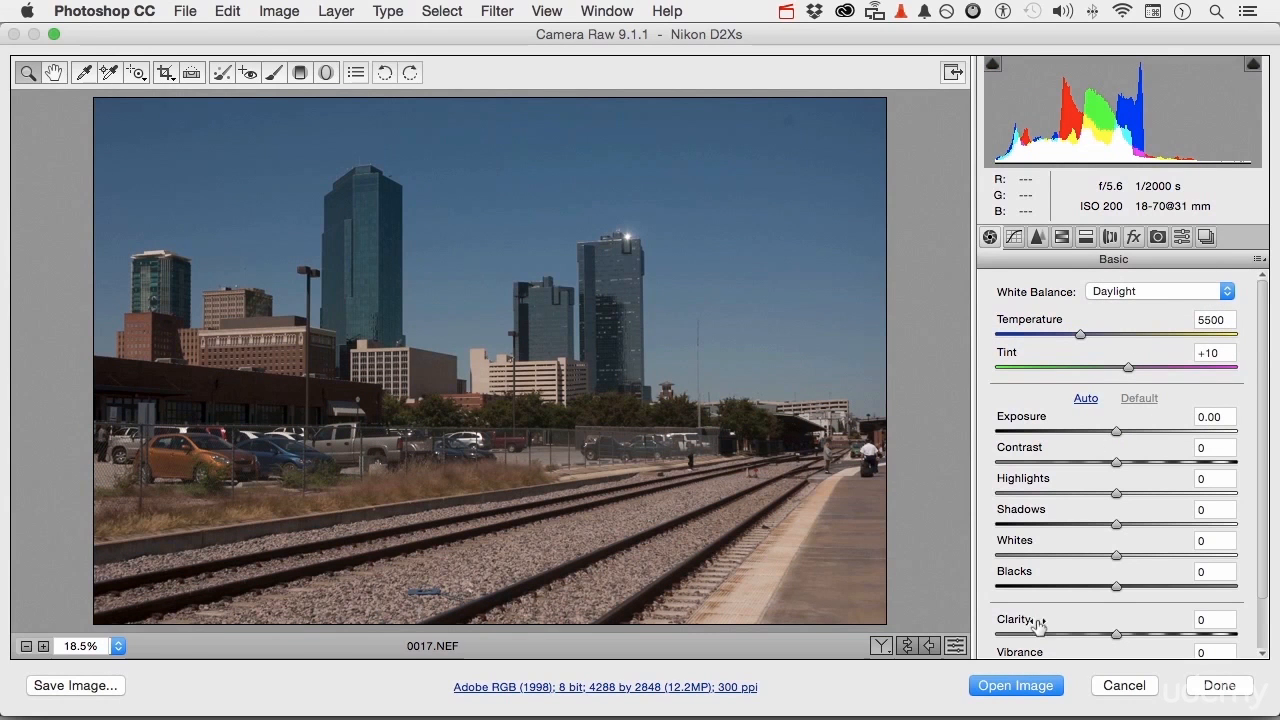
left_click(1026, 687)
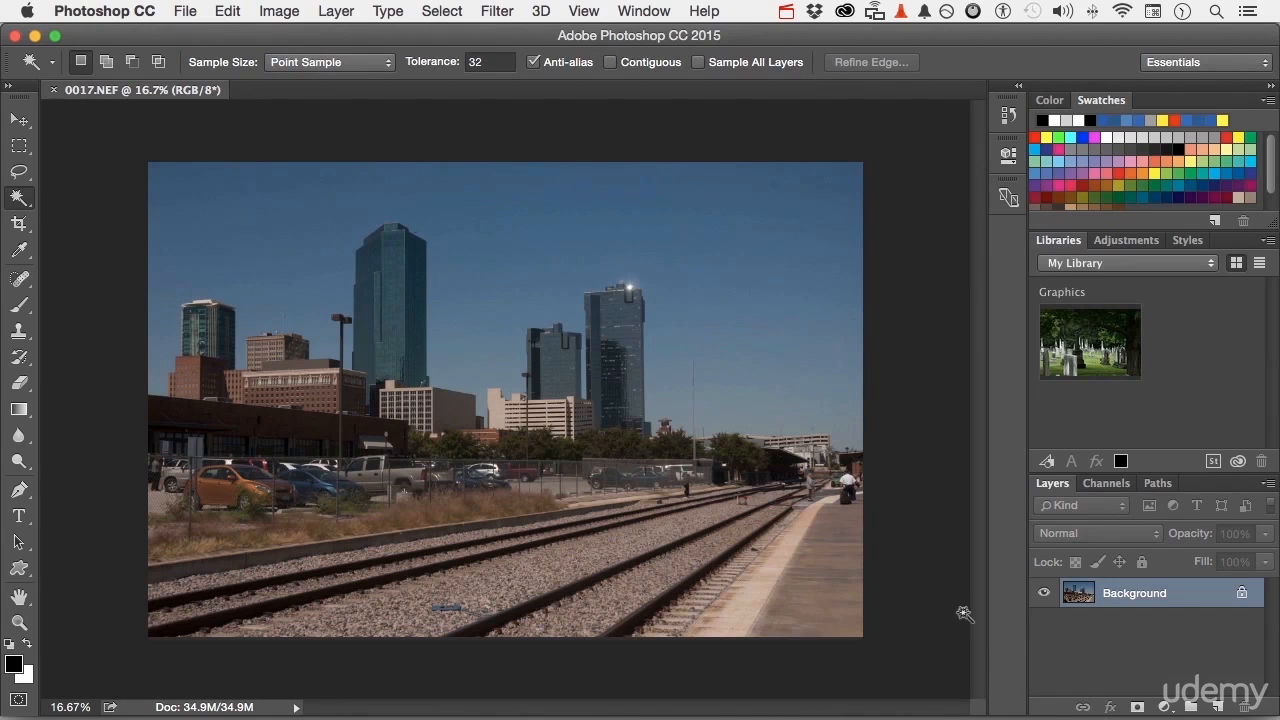
Step: Switch between the Clone Stamp and the Lasso, and cycle through the Lasso variants back to the freehand Lasso tool
left_click(19, 172)
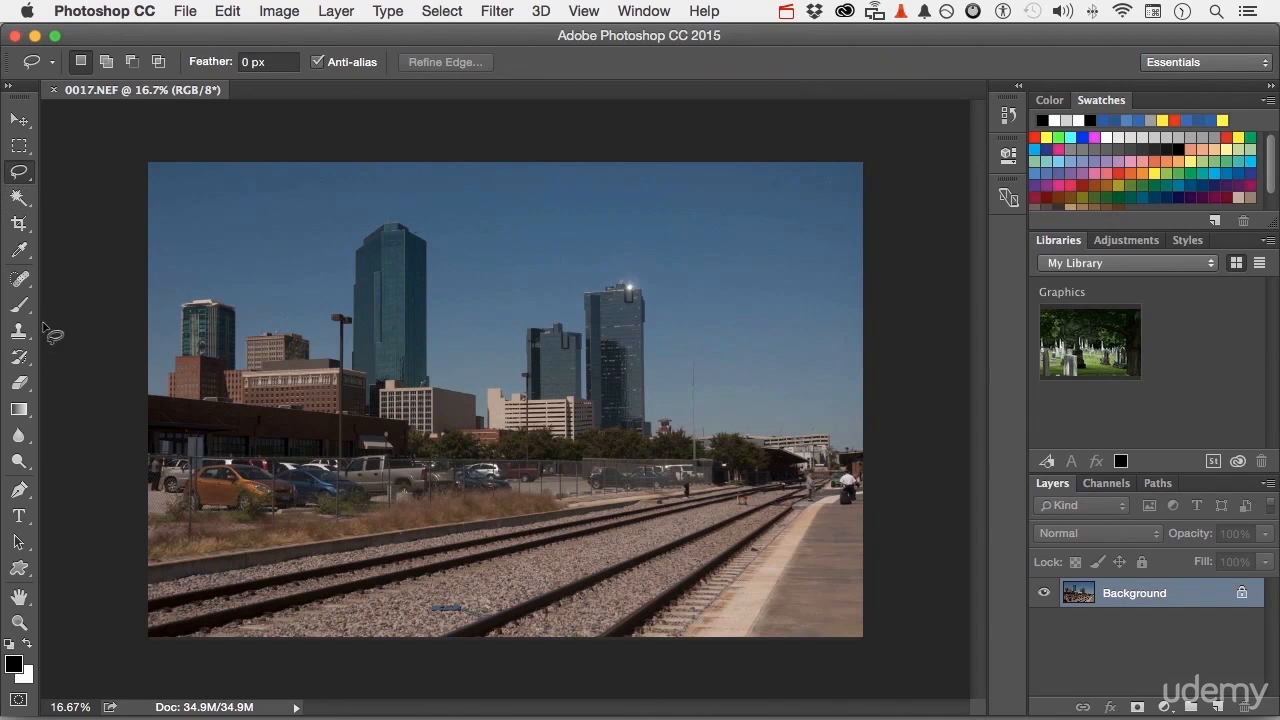
left_click(13, 335)
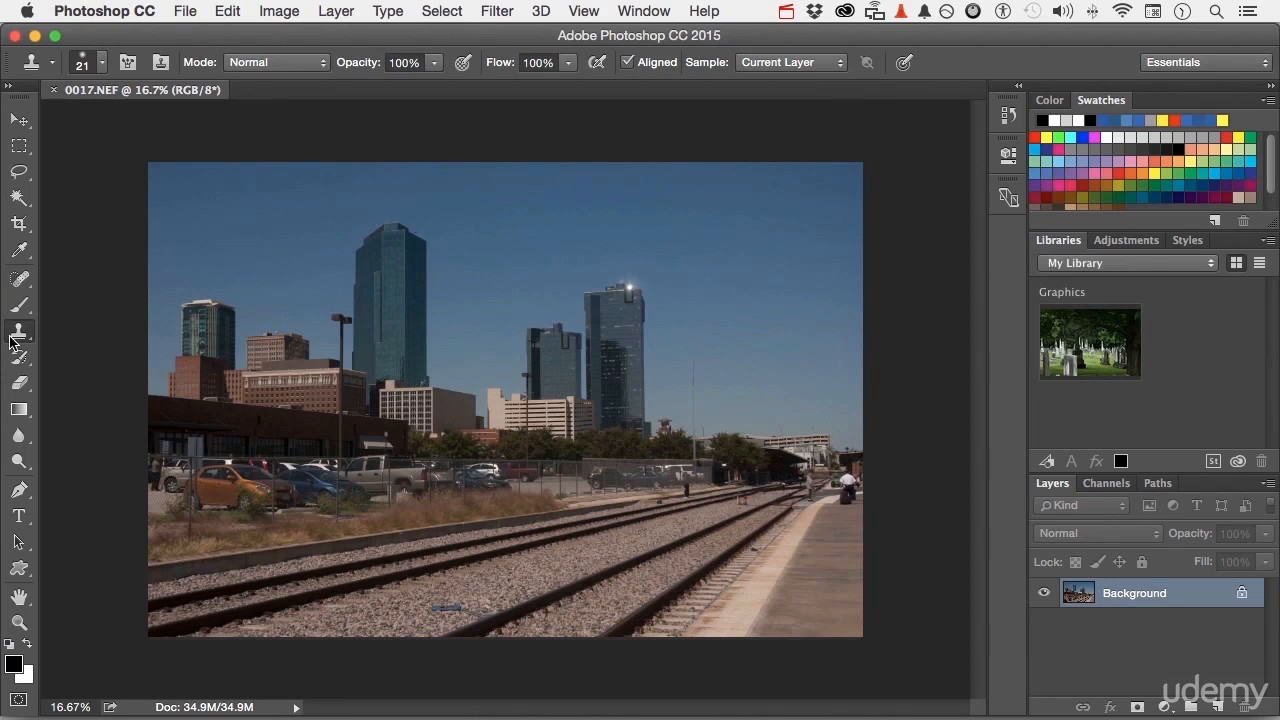
key("l")
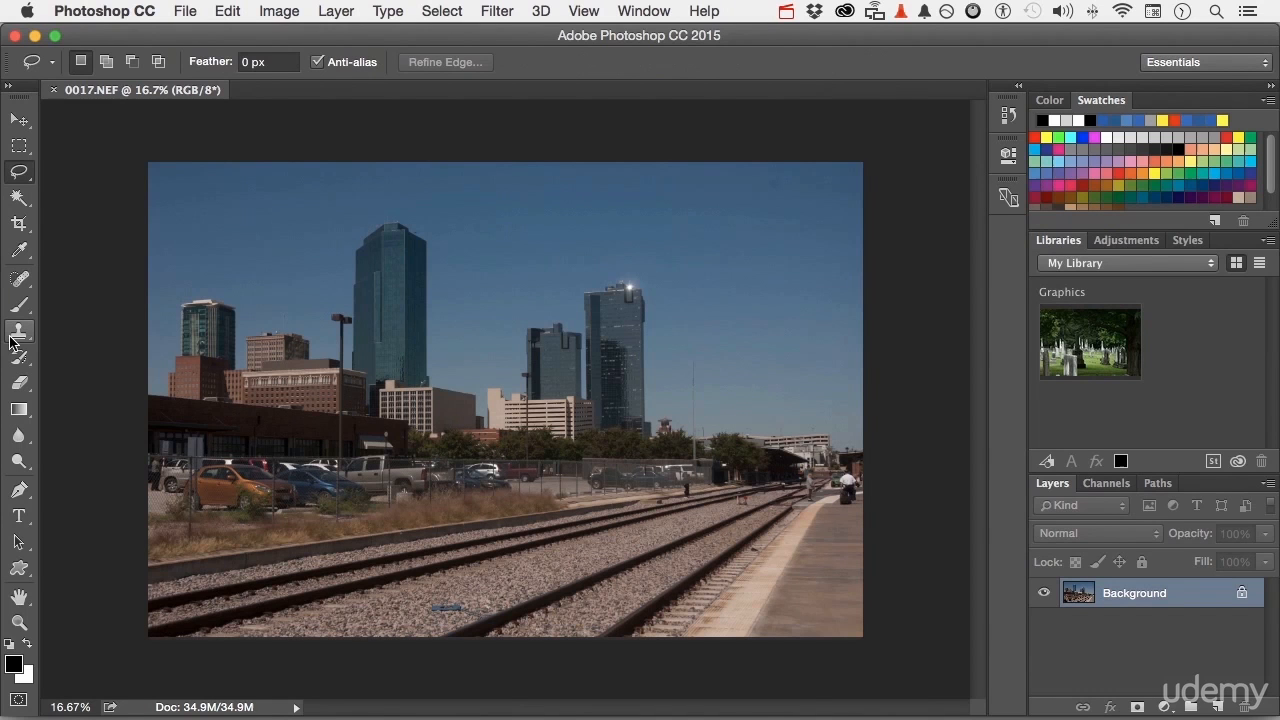
left_click(13, 177)
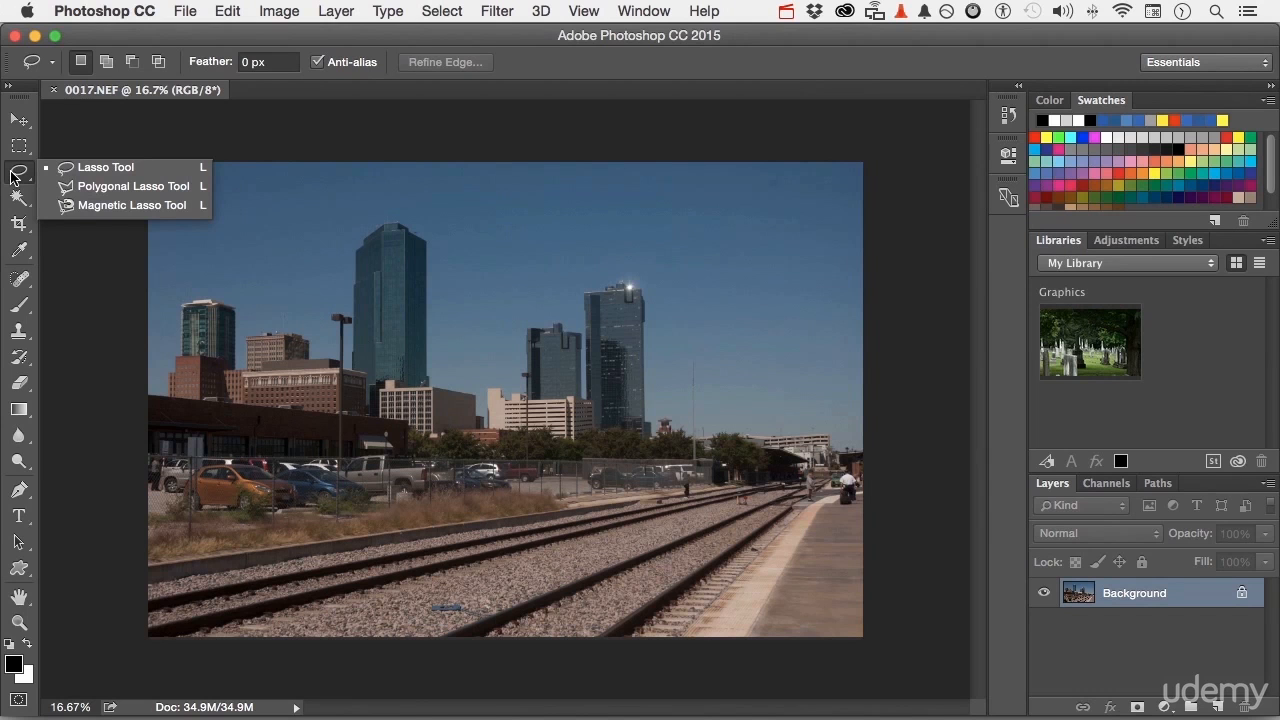
left_click(55, 170)
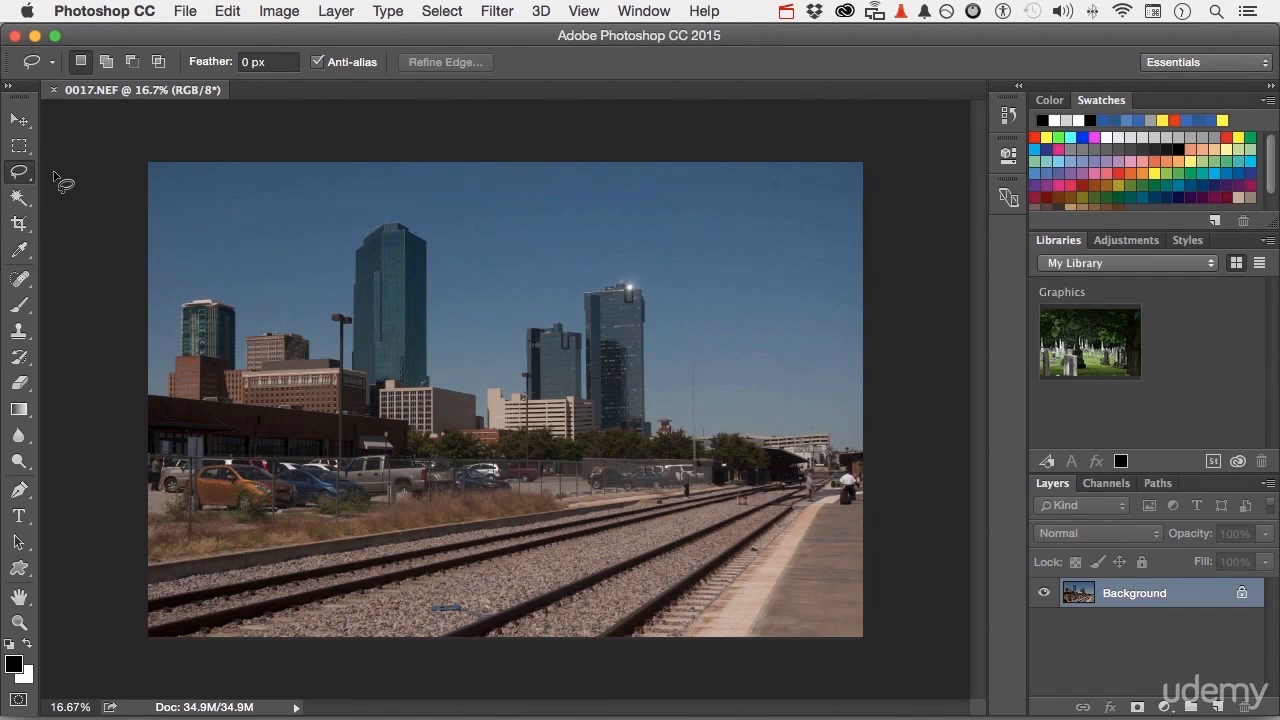
key("shift+l")
key("shift+l")
key("shift+l")
Step: Draw a freehand Lasso selection around the sky and the top of the dark glass tower, and deselect it
mouse_move(464, 211)
left_mouse_down()
mouse_move(535, 214)
mouse_move(585, 232)
mouse_move(656, 223)
mouse_move(699, 258)
left_mouse_up()
mouse_move(698, 257)
left_mouse_down()
mouse_move(682, 332)
mouse_move(595, 350)
mouse_move(532, 343)
mouse_move(471, 316)
left_mouse_up()
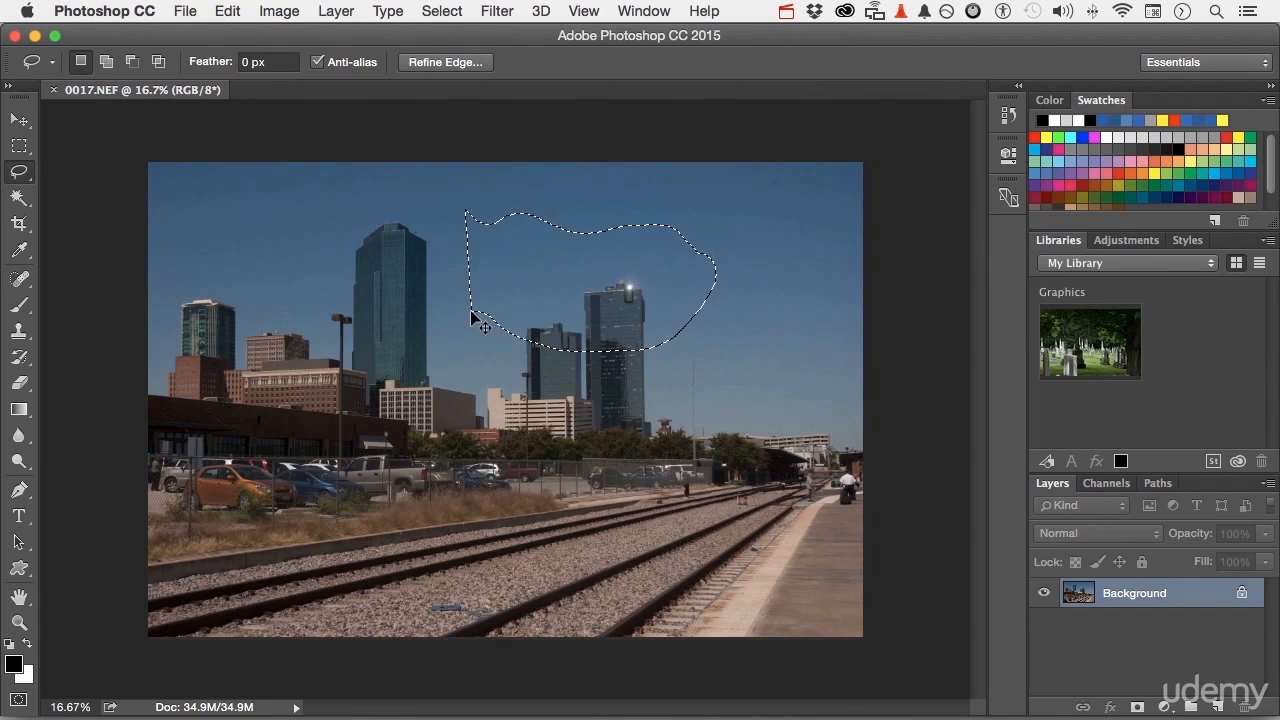
key("super+d")
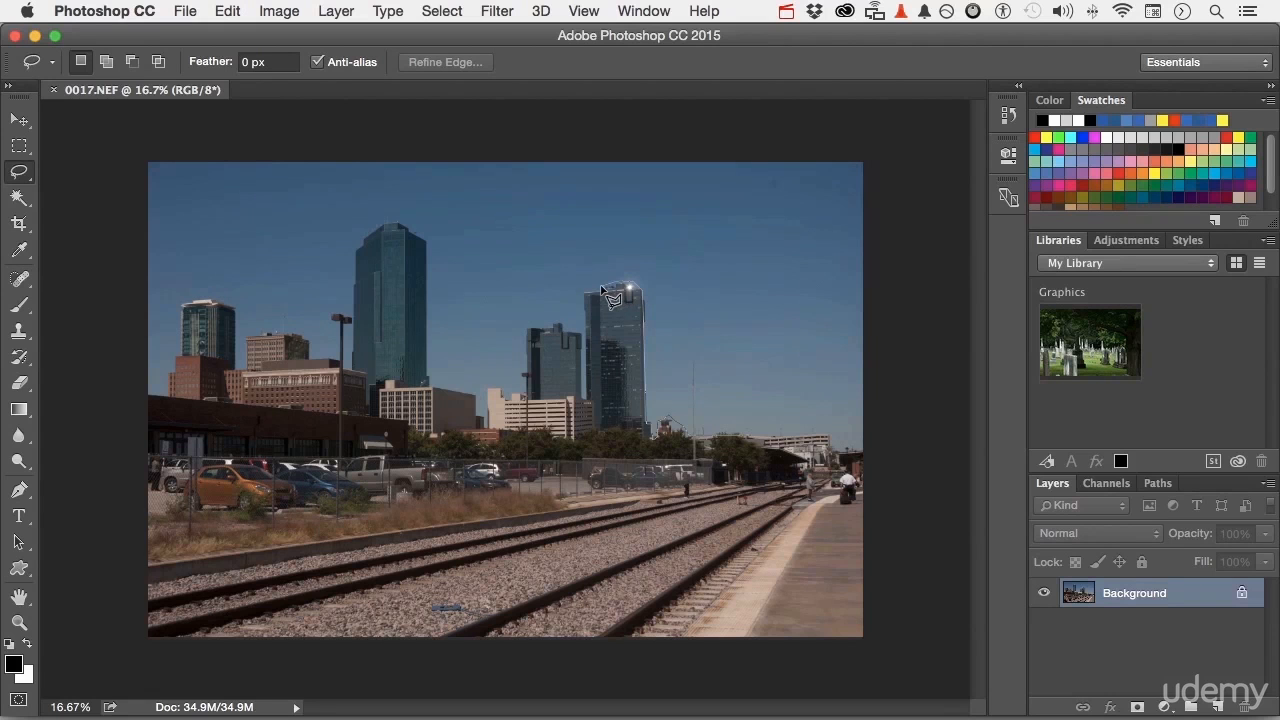
Step: Select the sky above and beside the dark glass tower down to the treeline, following its roof and edge with the Lasso, and deselect it
left_click_drag(603, 291, 583, 297)
mouse_move(582, 297)
left_mouse_down()
mouse_move(530, 268)
mouse_move(560, 235)
mouse_move(514, 220)
mouse_move(654, 223)
mouse_move(726, 329)
mouse_move(748, 434)
left_mouse_up()
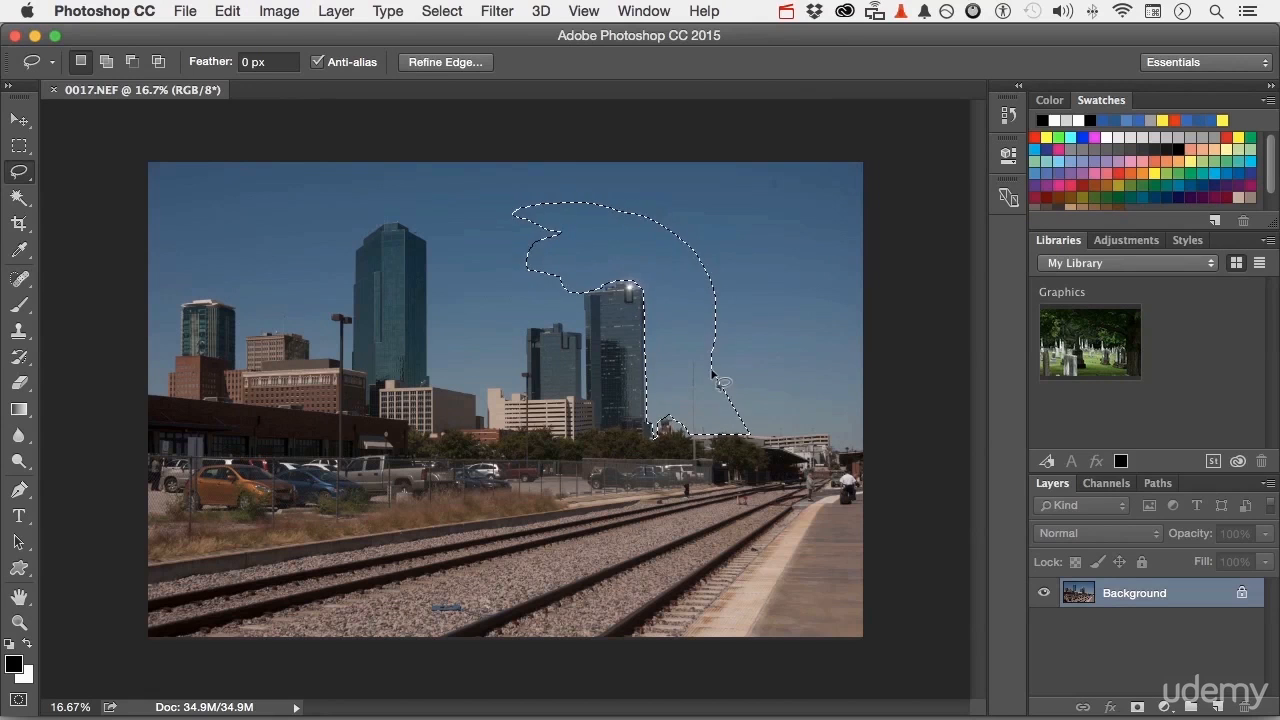
key("super+d")
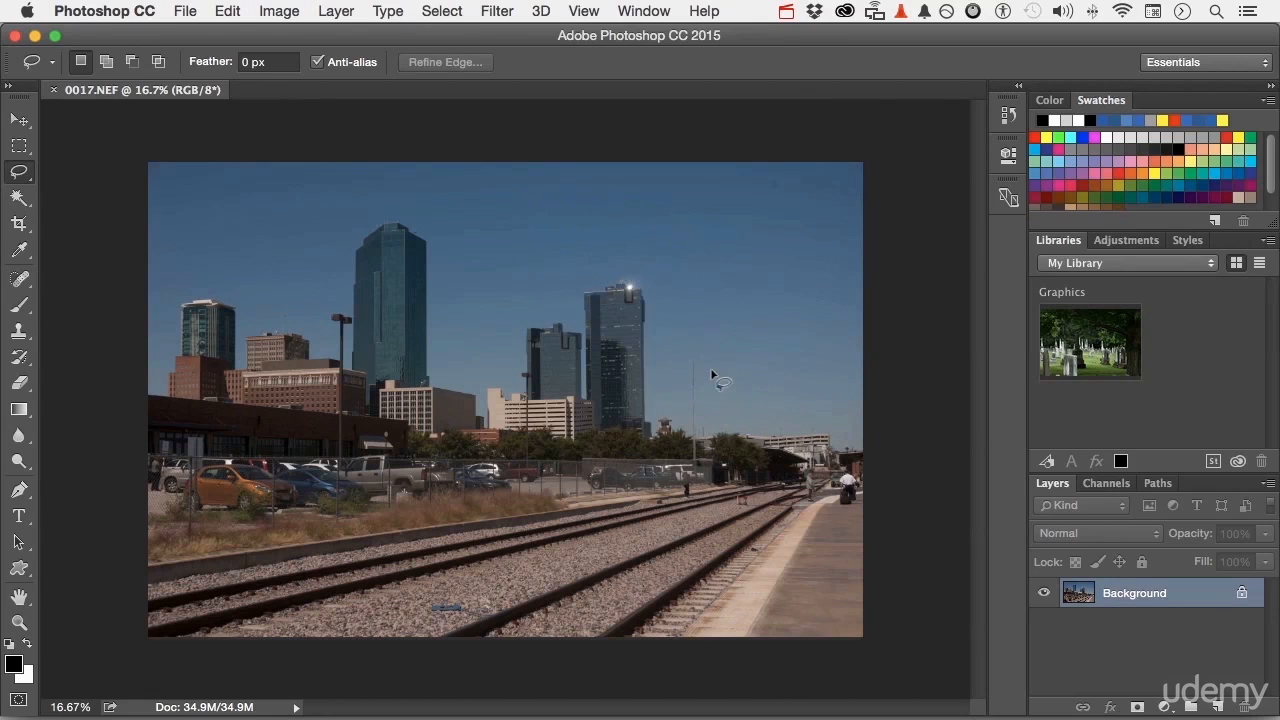
Step: Draw a triangular selection over the tallest tower and the parked cars with the Polygonal Lasso tool, and deselect it
left_click_drag(19, 174, 125, 193)
left_click(123, 188)
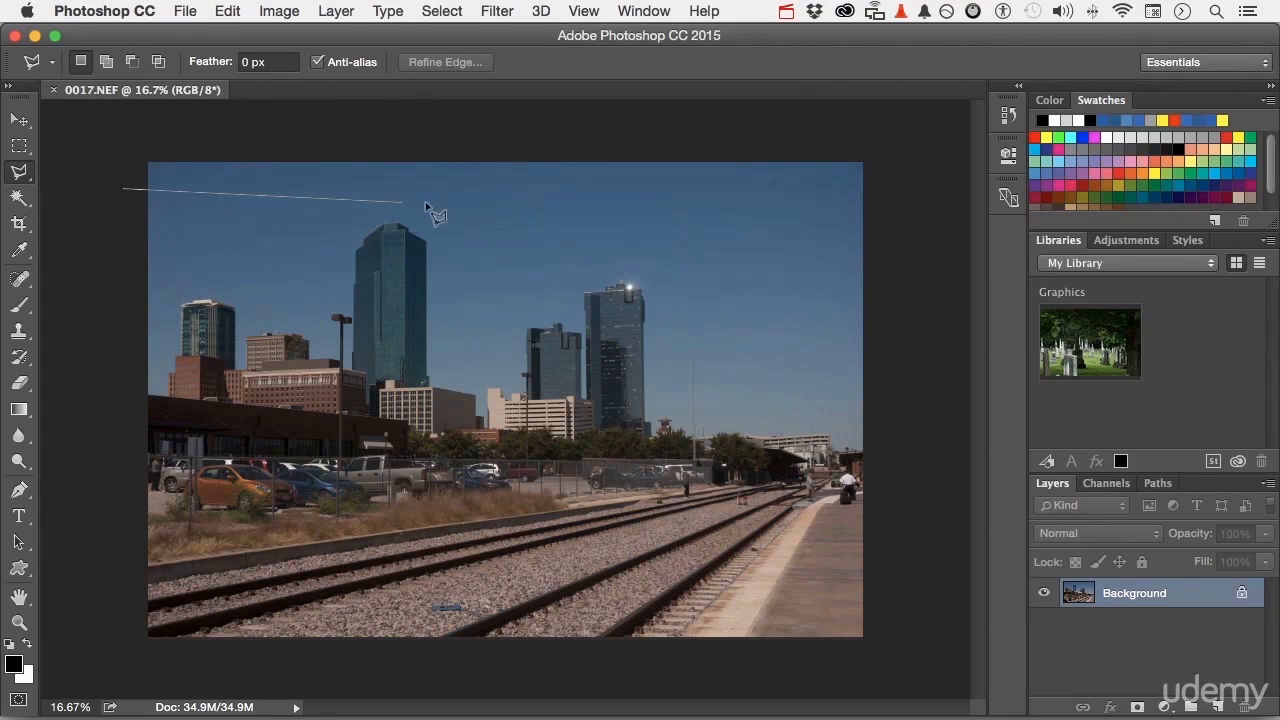
left_click(479, 202)
left_click(320, 548)
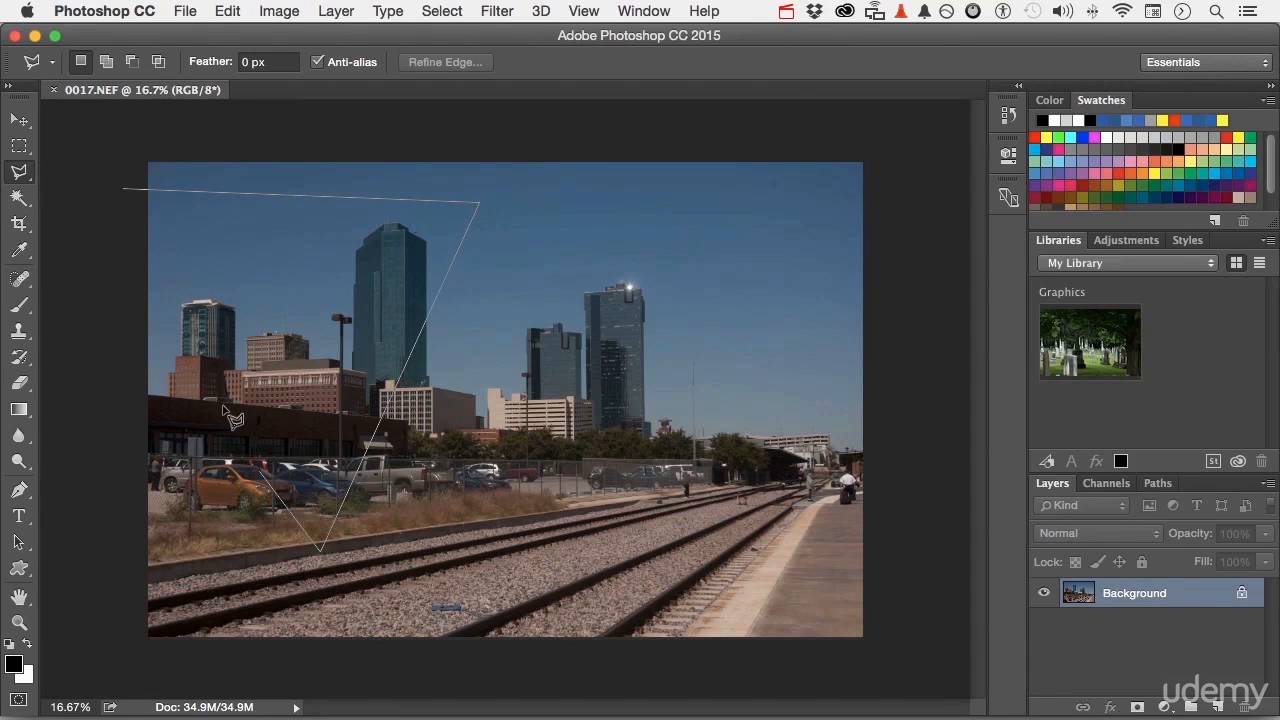
left_click(123, 188)
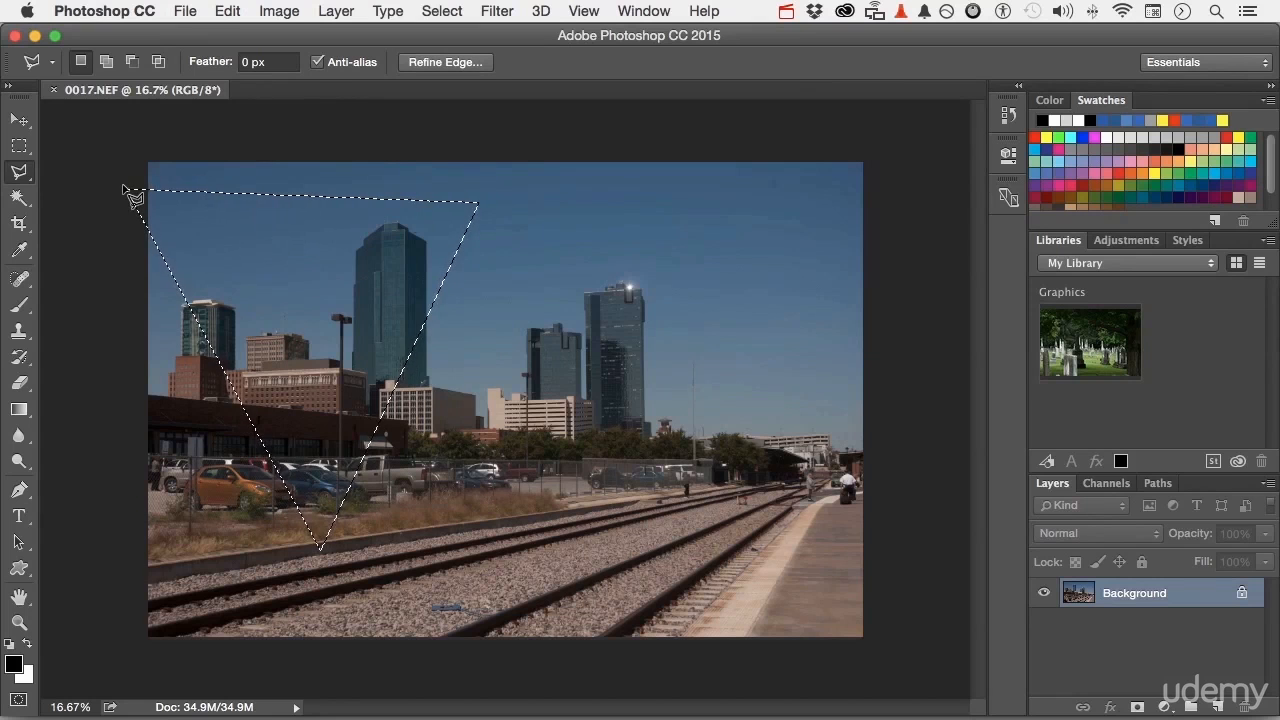
key("super+d")
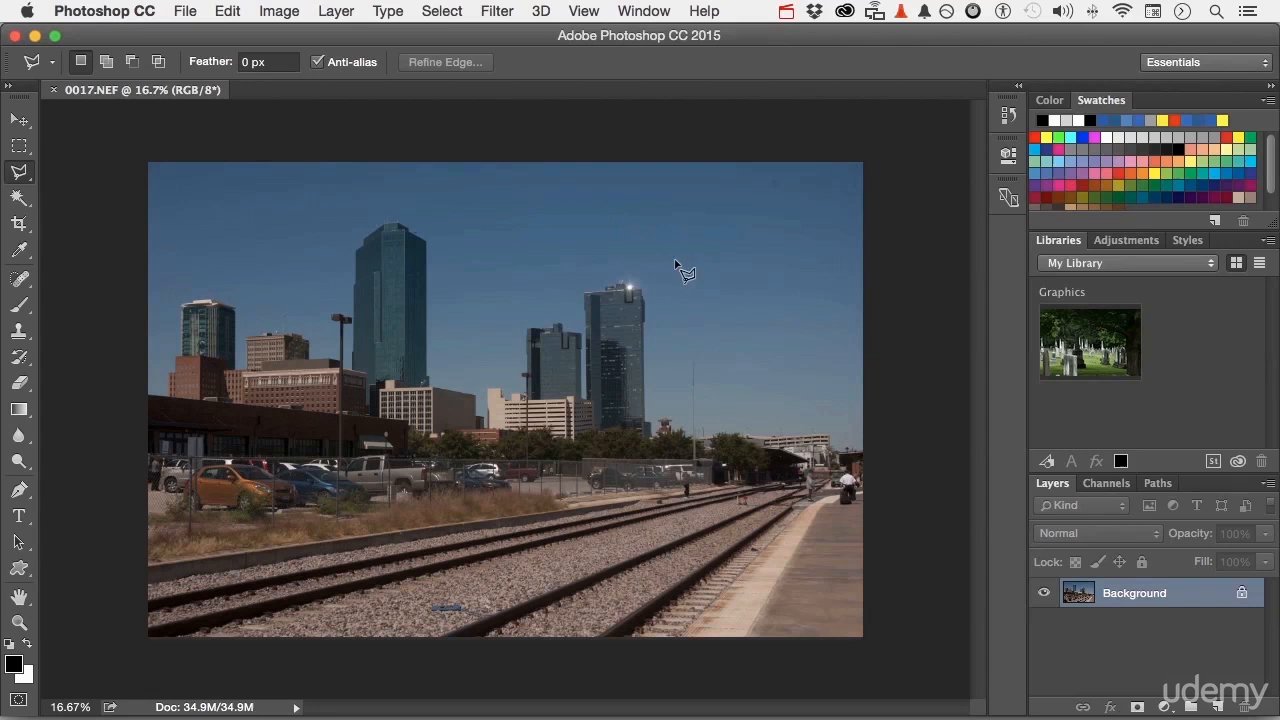
Step: Outline the sky between the dark glass tower and the trees with the Polygonal Lasso, mixing straight and freehand segments, and deselect it
left_click(644, 324)
mouse_move(718, 437)
left_mouse_down()
mouse_move(750, 346)
mouse_move(747, 263)
left_mouse_up()
left_click(688, 230)
double_click(645, 322)
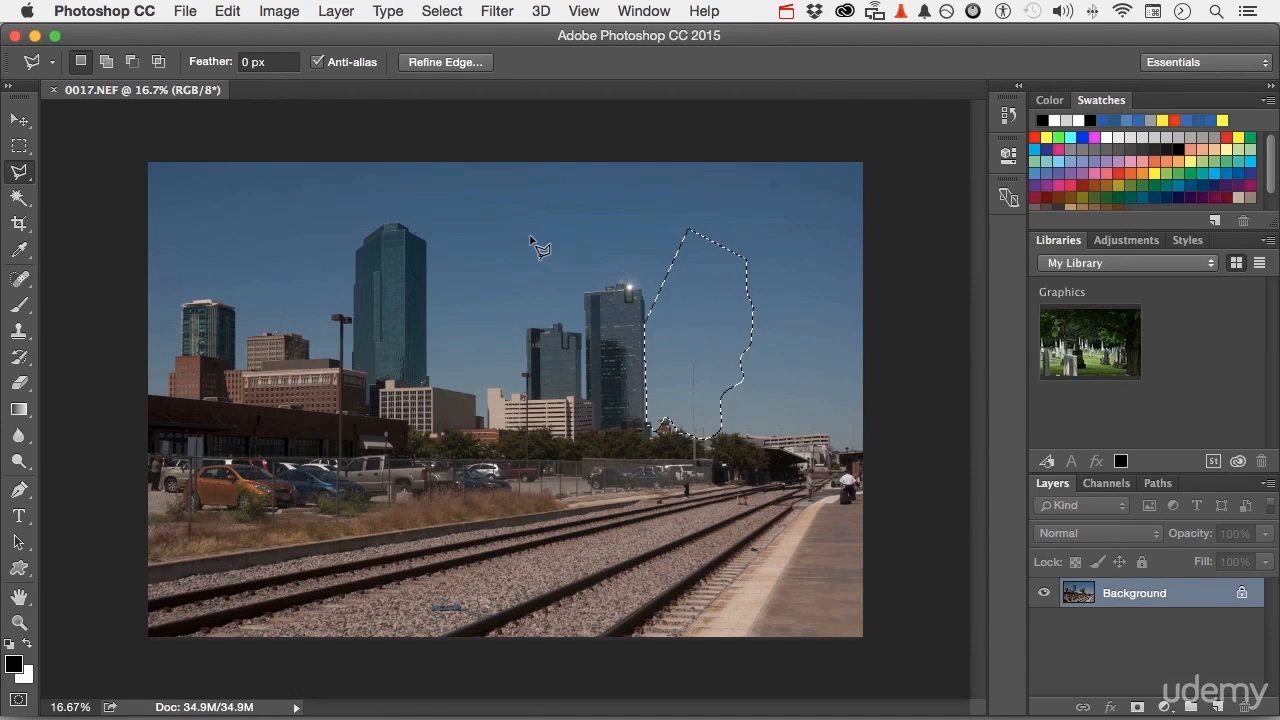
key("super+d")
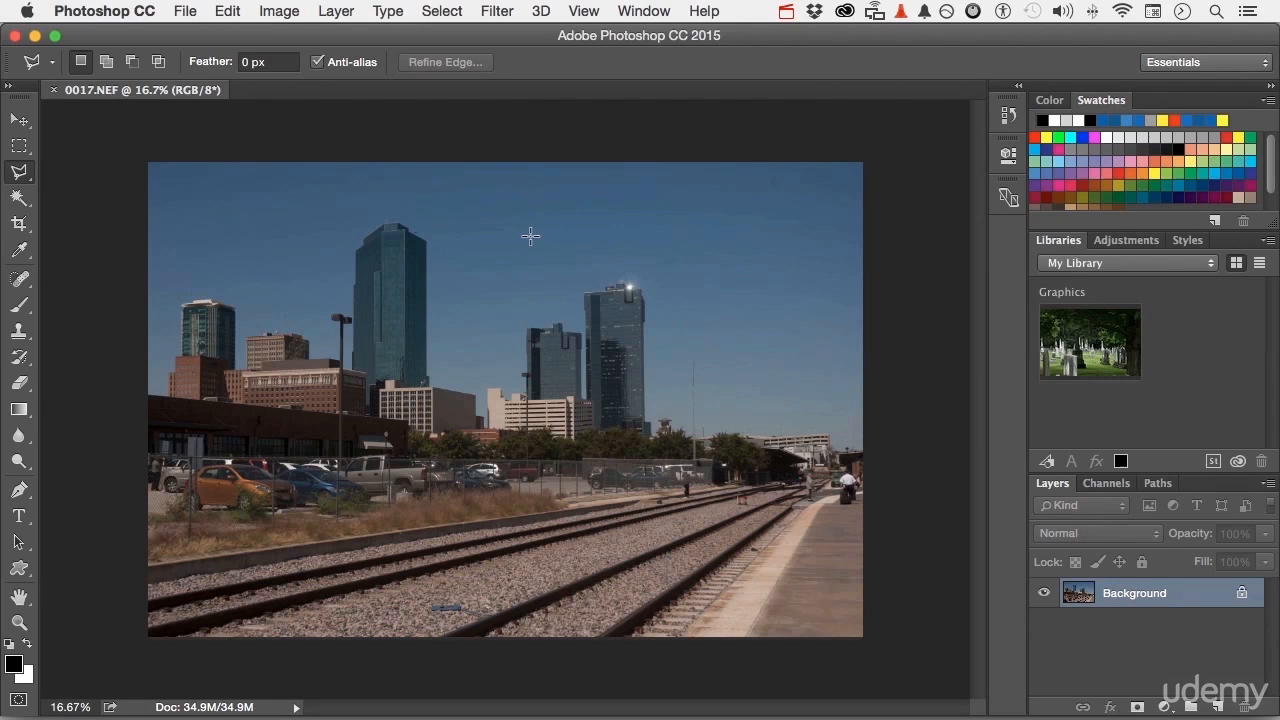
left_click(19, 199)
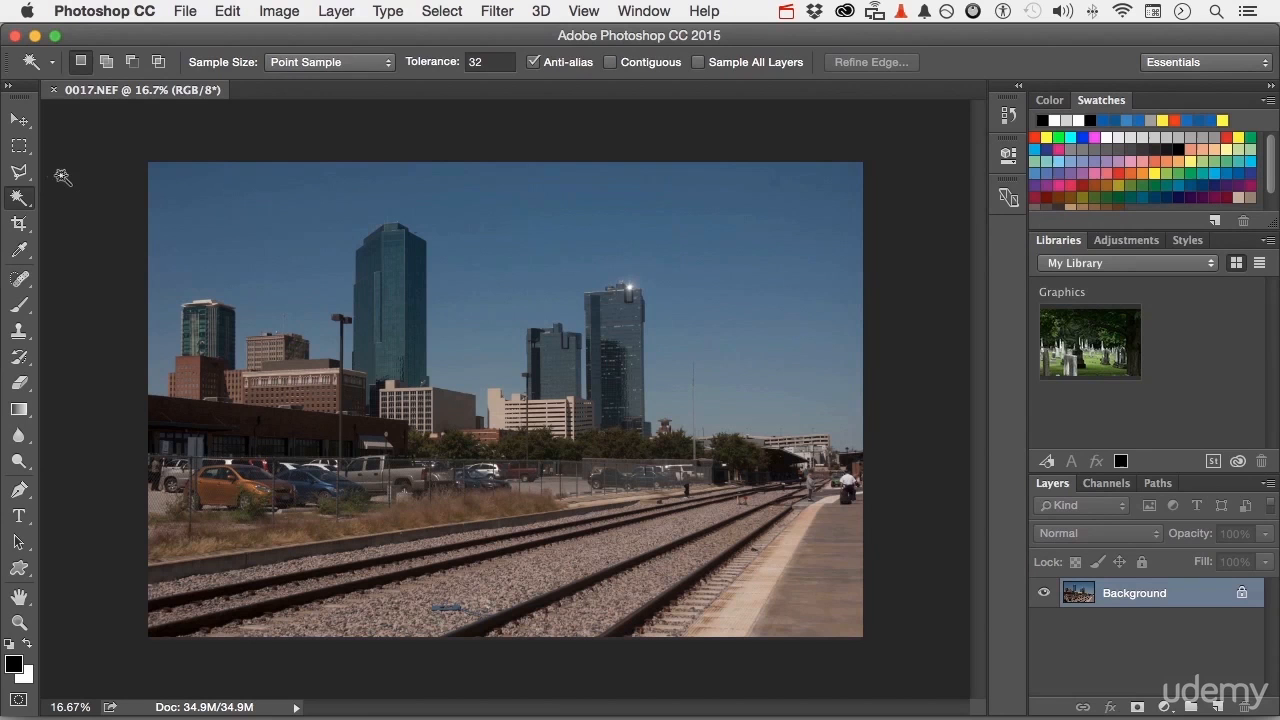
left_click(21, 176)
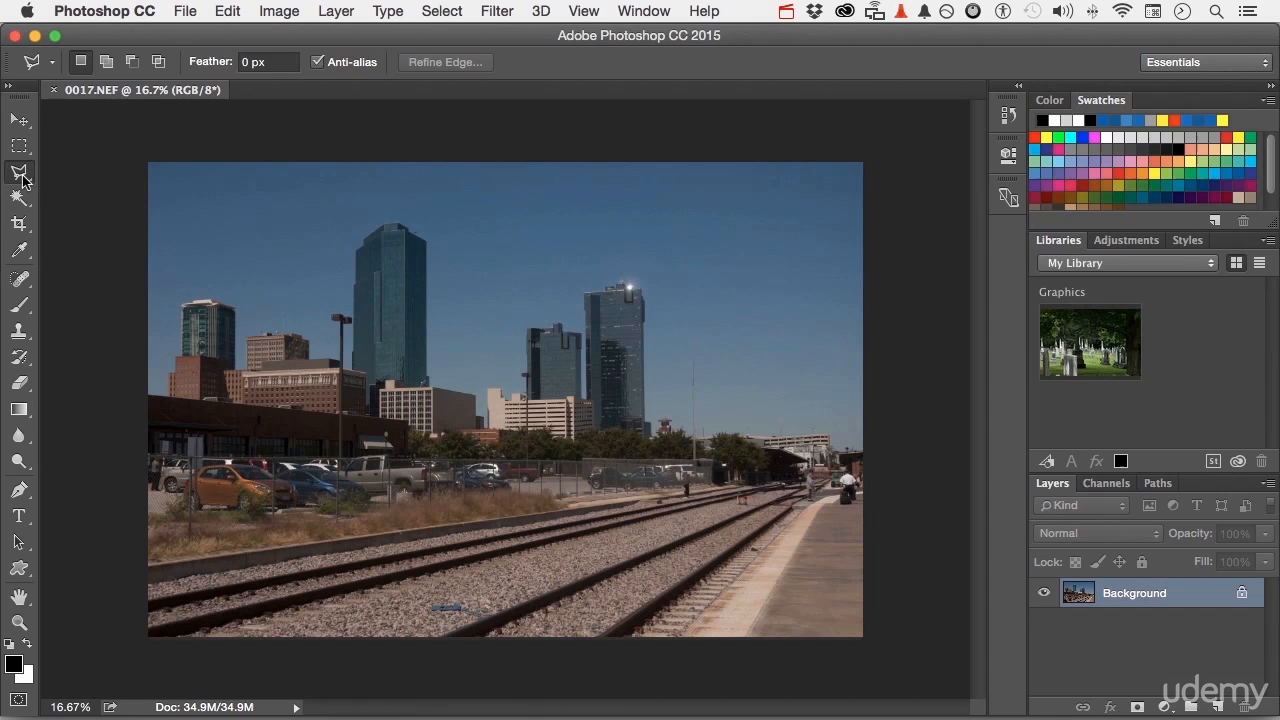
left_click(19, 197)
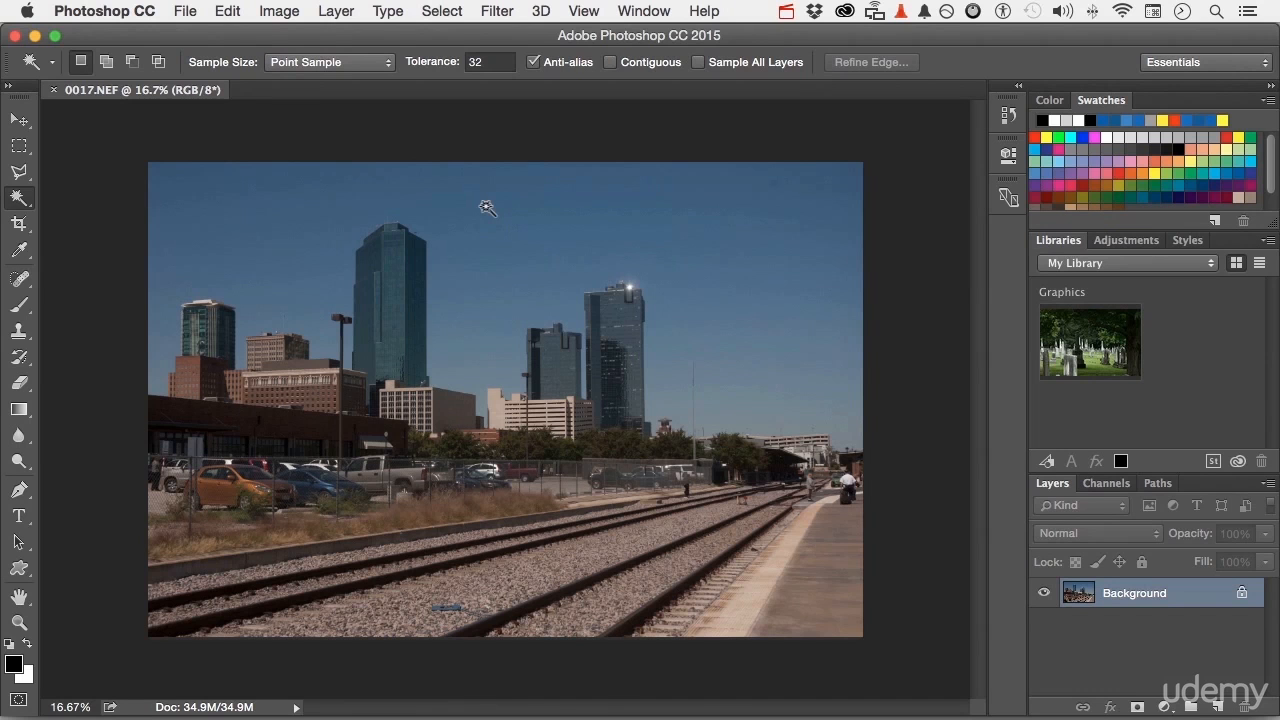
Step: Try the Standard, Precise, Normal and Full Size Brush Tip options in the Cursors preferences, and discard the changes
left_click(92, 8)
mouse_move(96, 73)
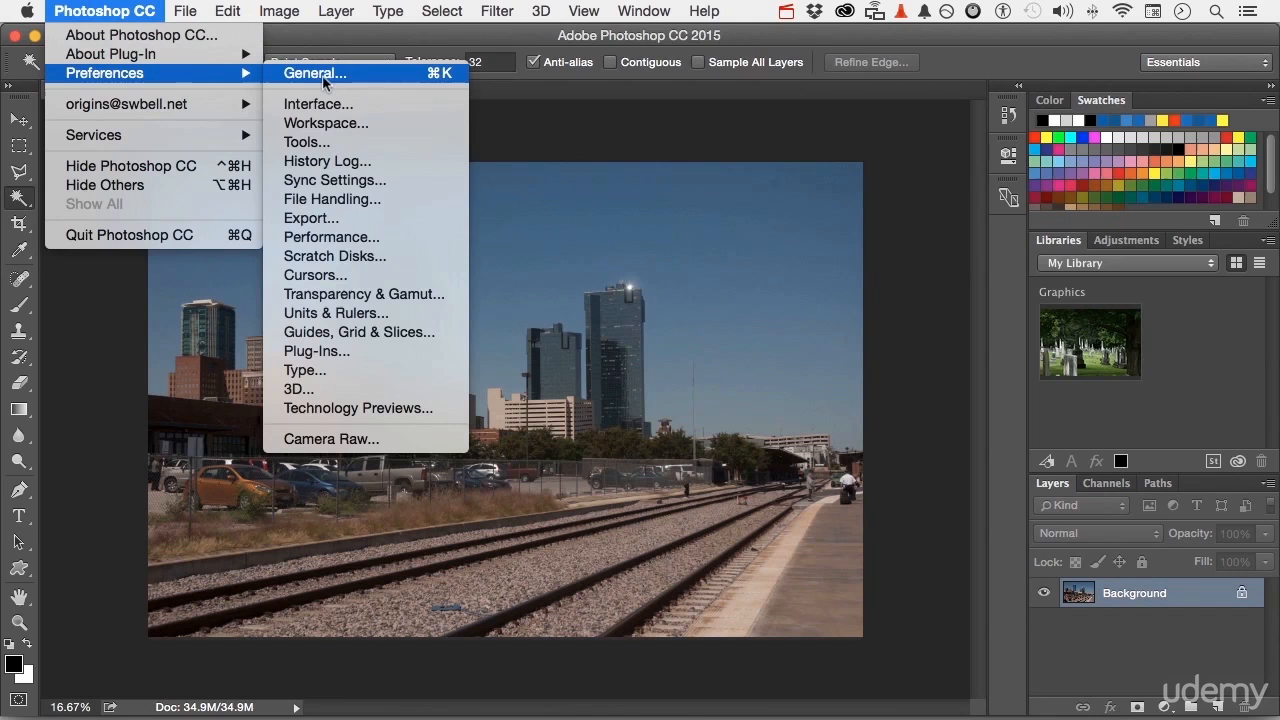
left_click(355, 275)
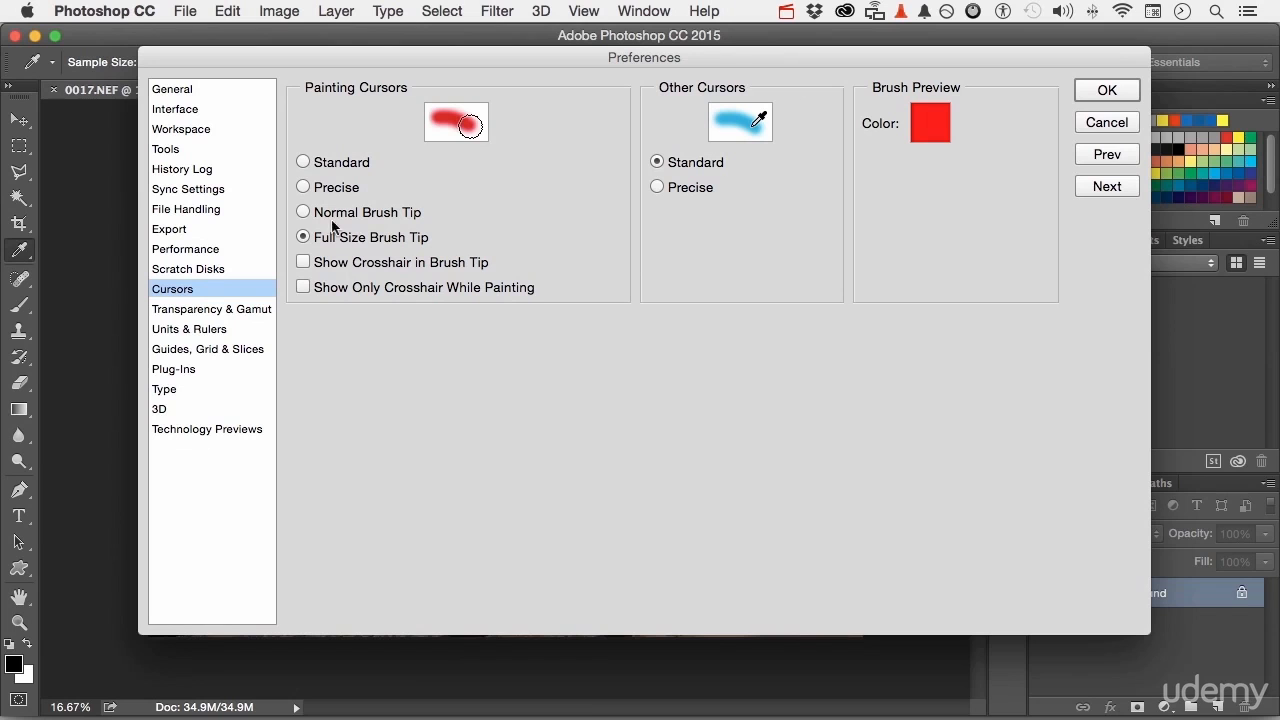
left_click(304, 161)
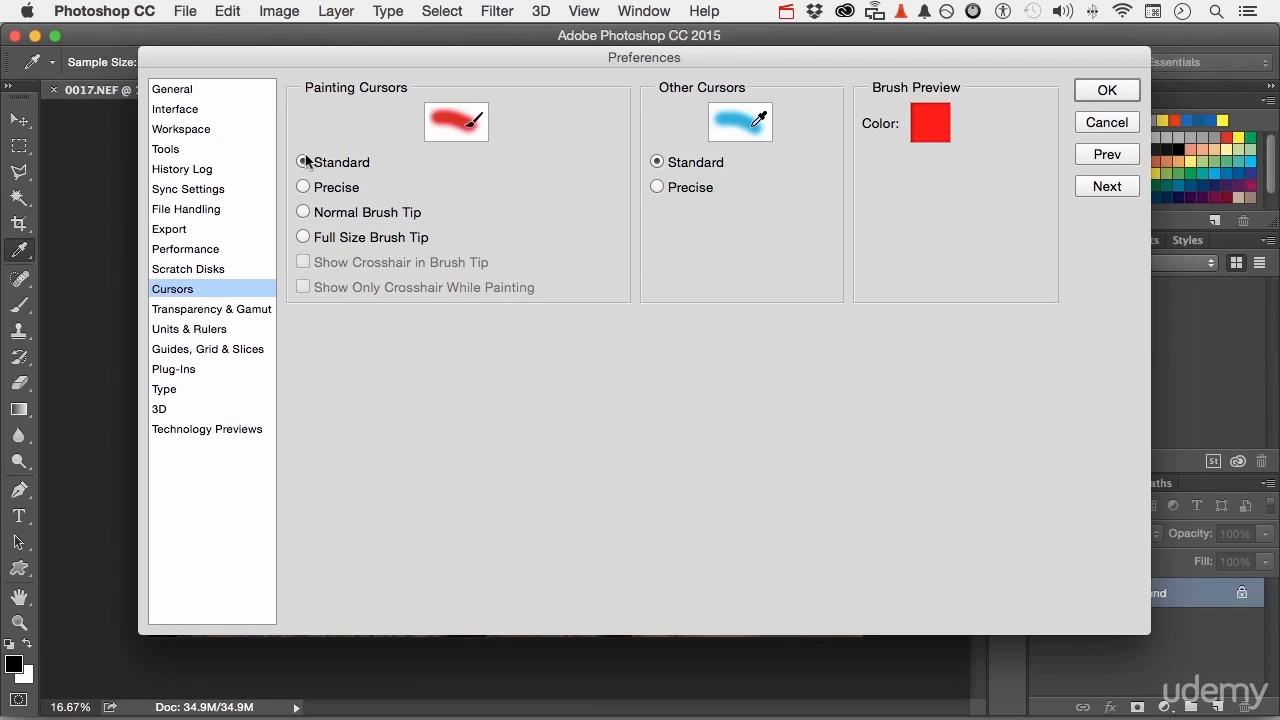
left_click(306, 187)
left_click(303, 212)
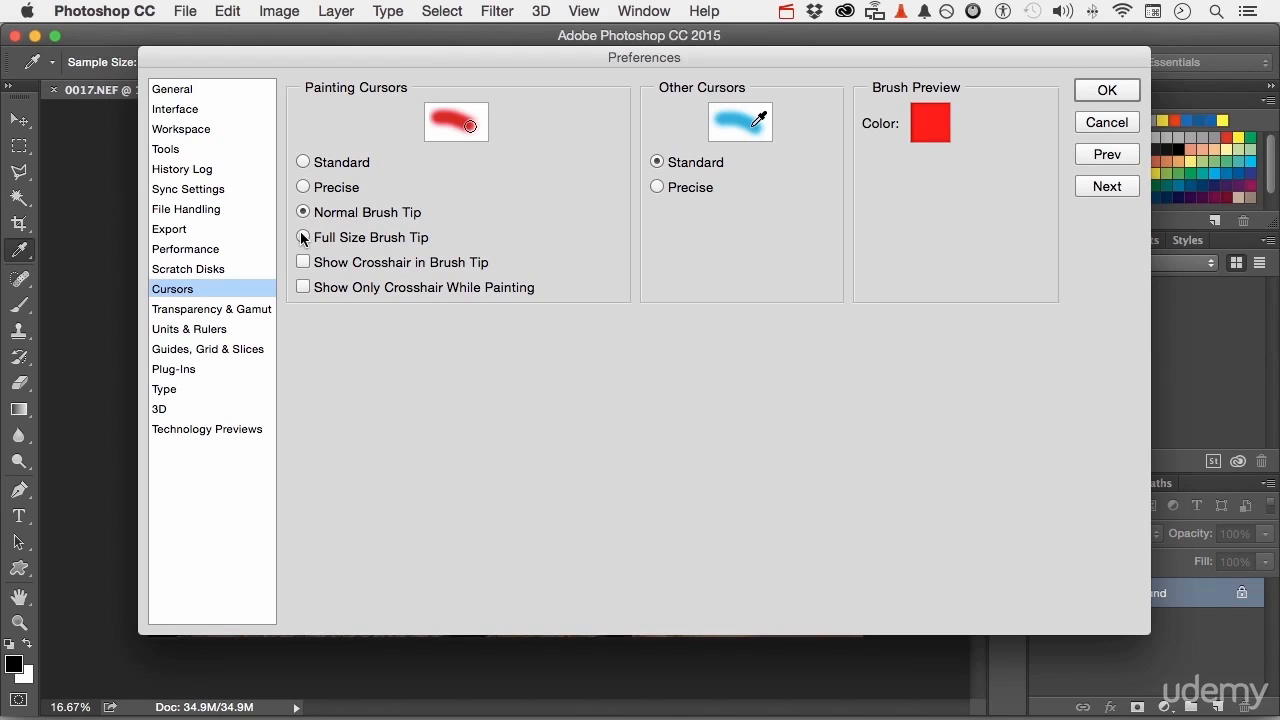
left_click(303, 238)
left_click(301, 213)
left_click(301, 264)
left_click(657, 188)
left_click(657, 163)
left_click(1107, 122)
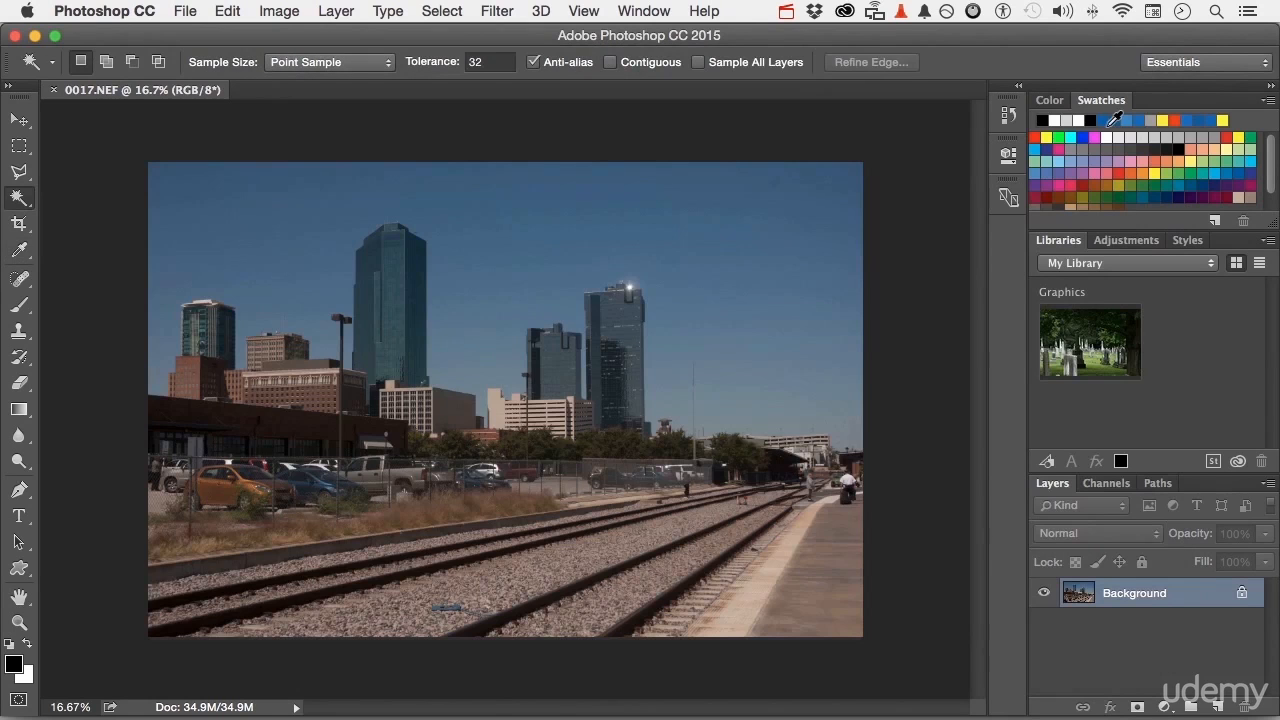
Step: Trace the edge of the glass office tower behind the beige building with the Magnetic Lasso at 100% zoom, and cancel the selection
left_click(20, 174)
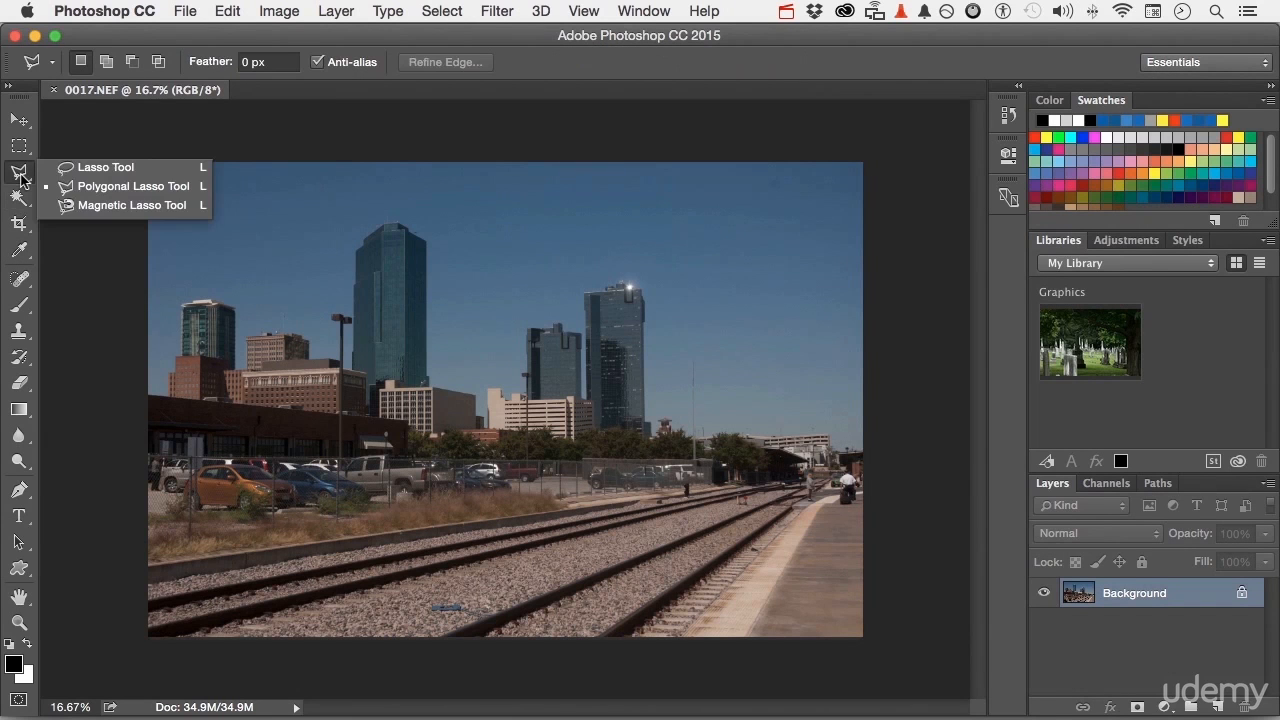
left_click(106, 206)
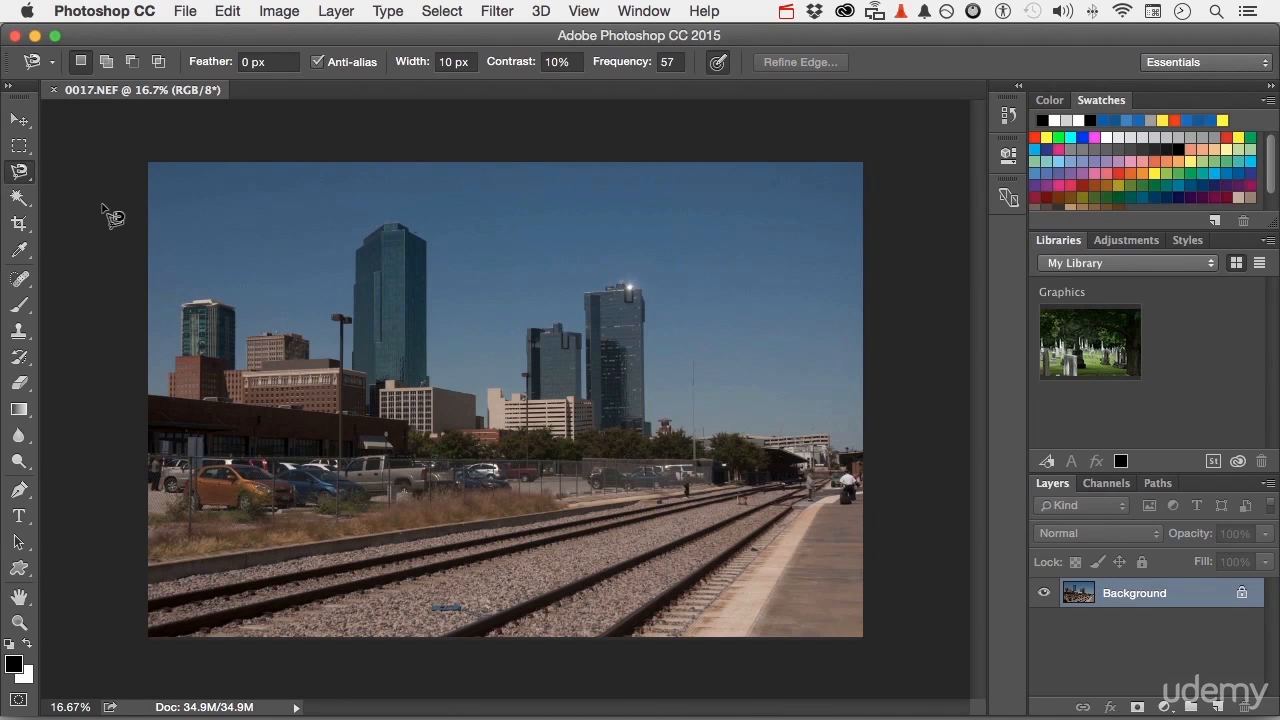
double_click(20, 623)
scroll(690, 475, "up", 5)
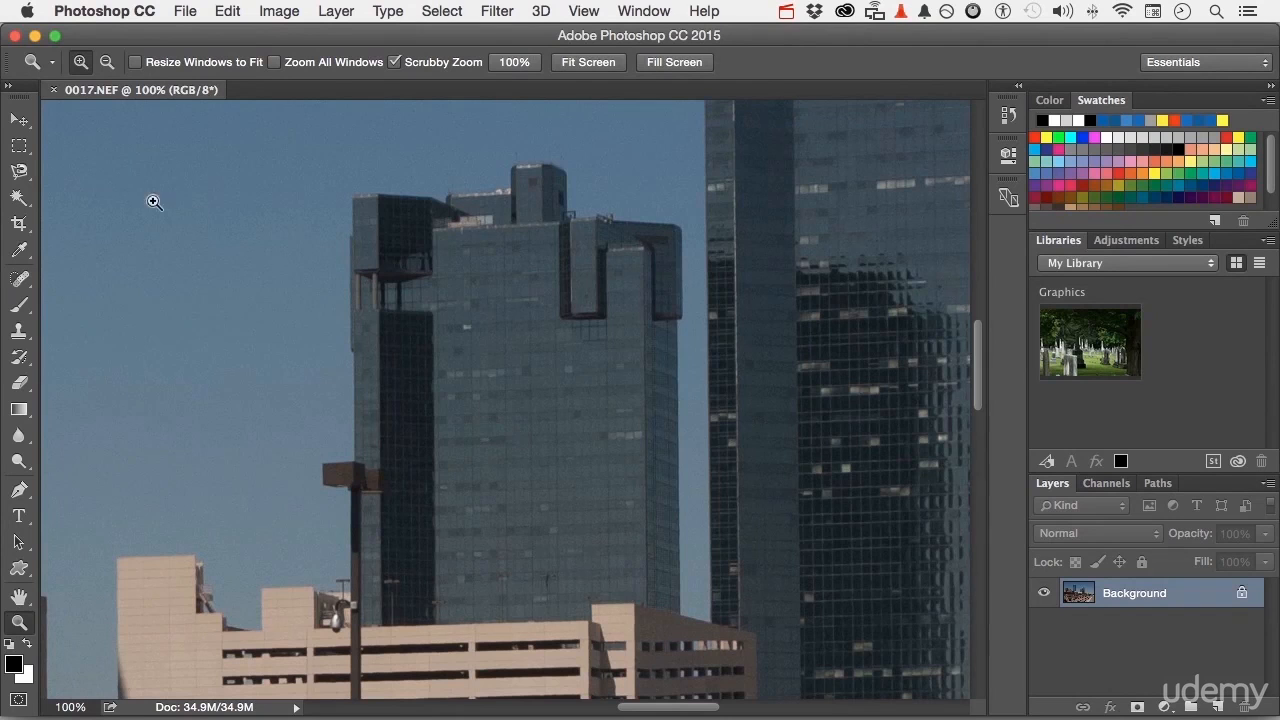
left_click(19, 172)
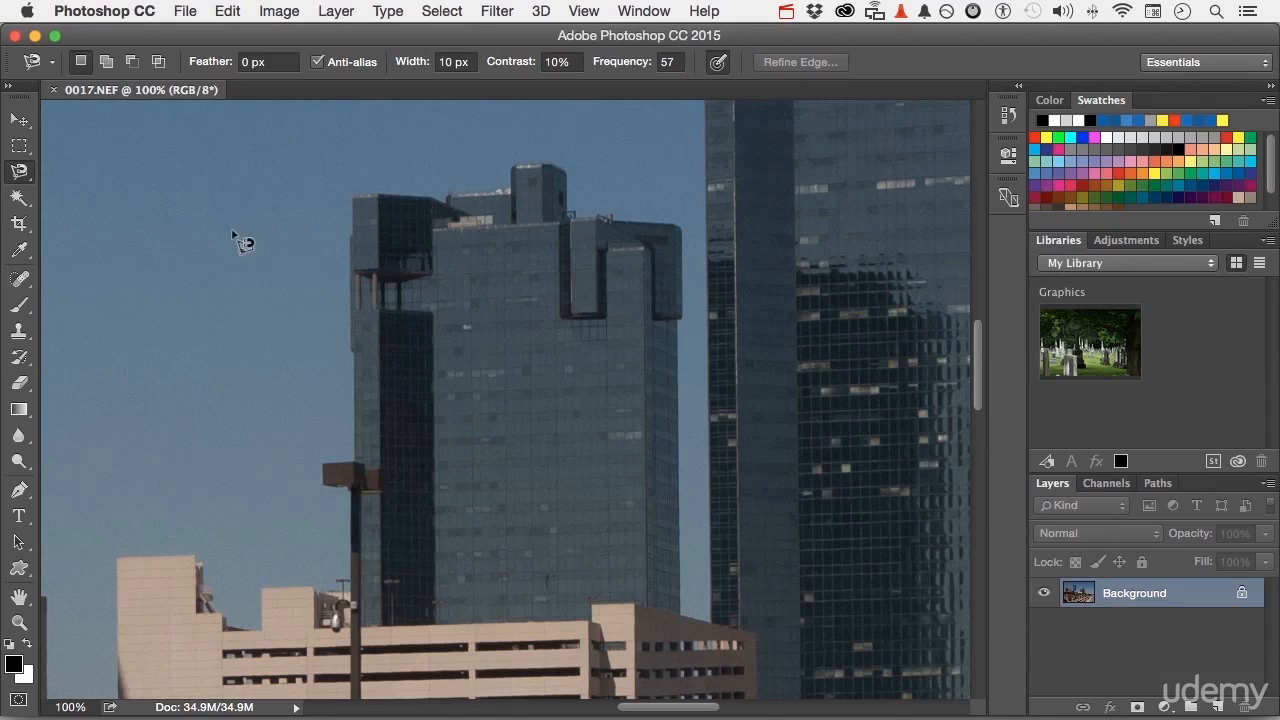
left_click(352, 435)
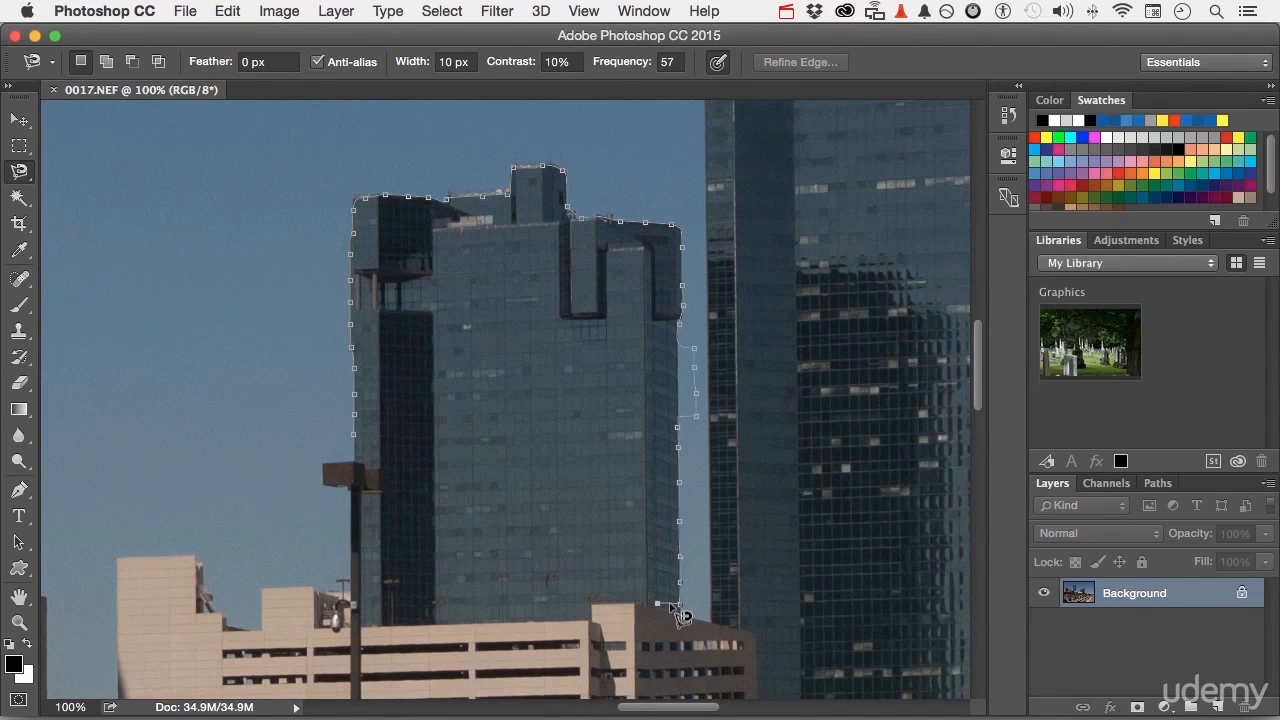
key("BackSpace")
key("Escape")
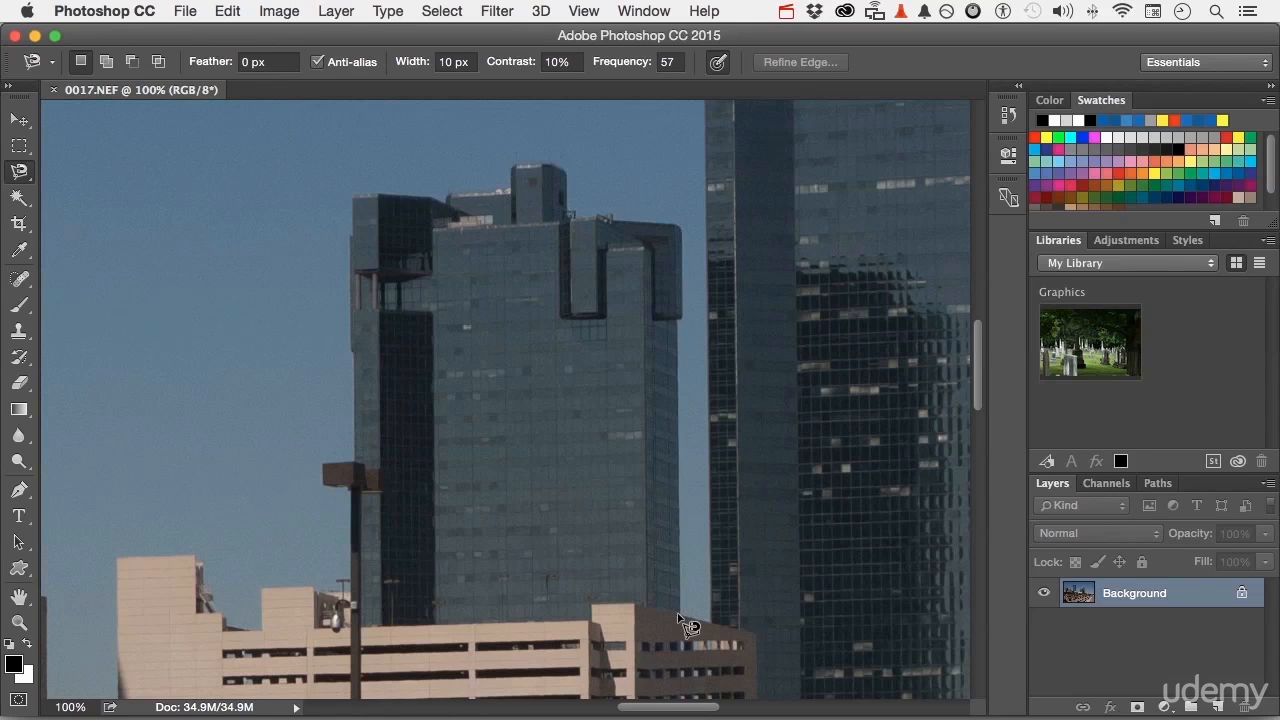
Step: Show the available Lasso tool variants
left_click(20, 179)
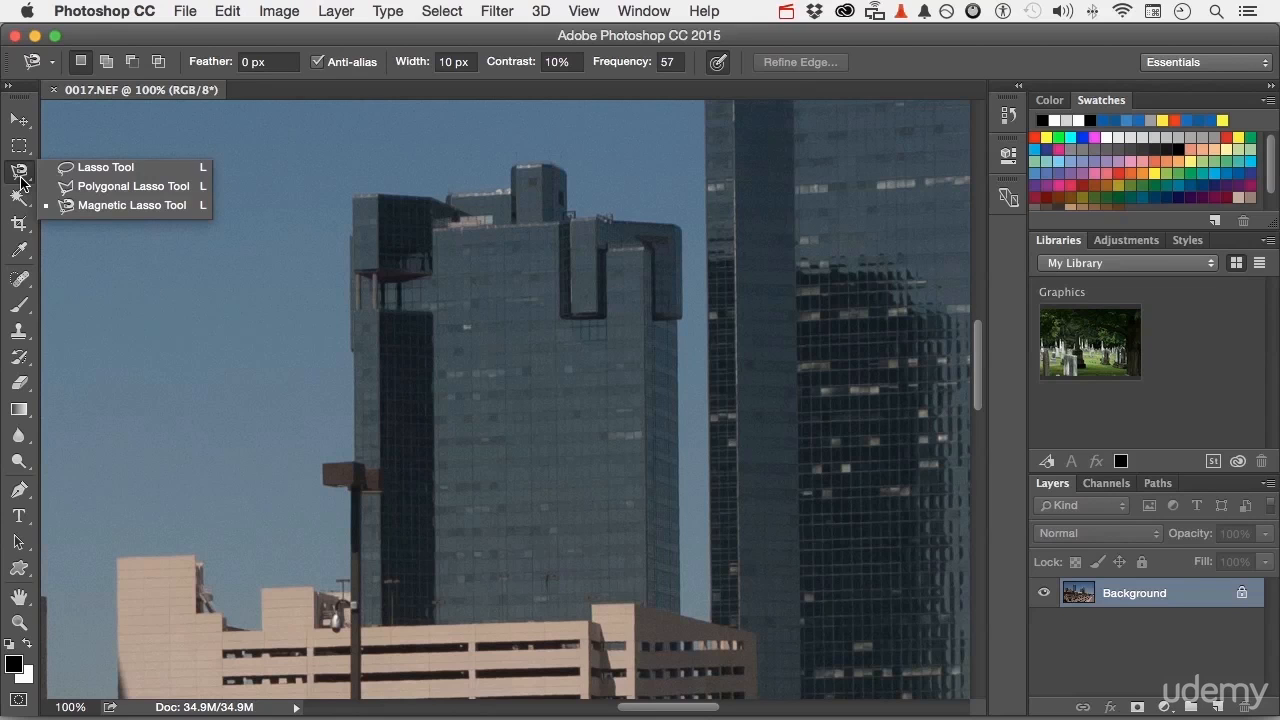